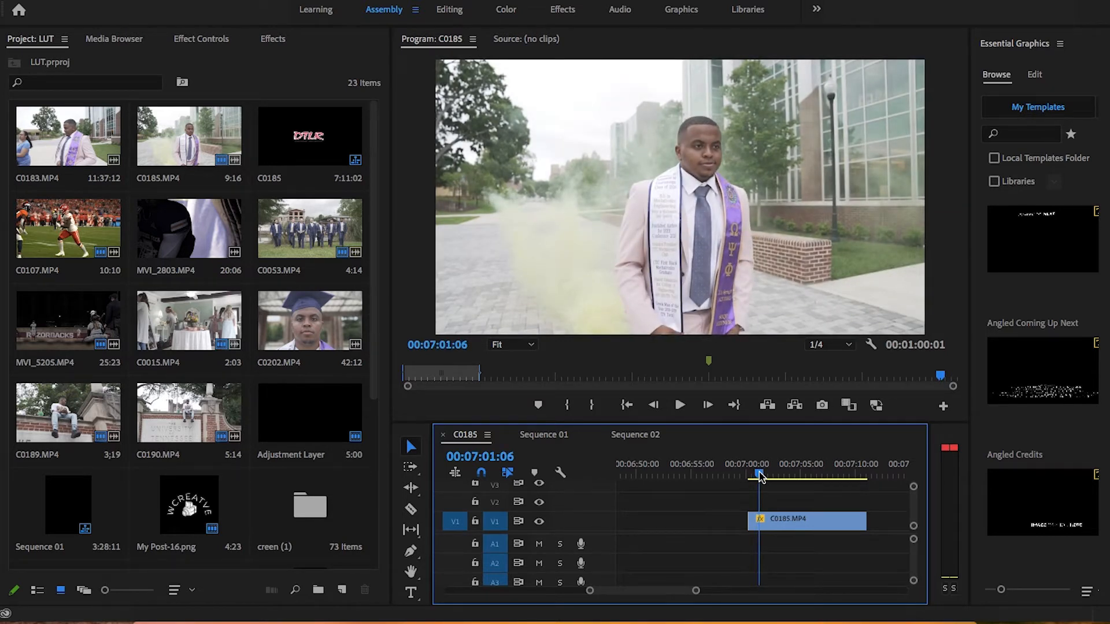
# Step: Scrub through the opening seconds of the C0185.MP4 clip in the timeline to review the ungraded footage
pyautogui.moveTo(759, 477)
pyautogui.mouseDown()
pyautogui.moveTo(811, 485)
pyautogui.moveTo(753, 466)
pyautogui.moveTo(768, 467)
pyautogui.mouseUp()
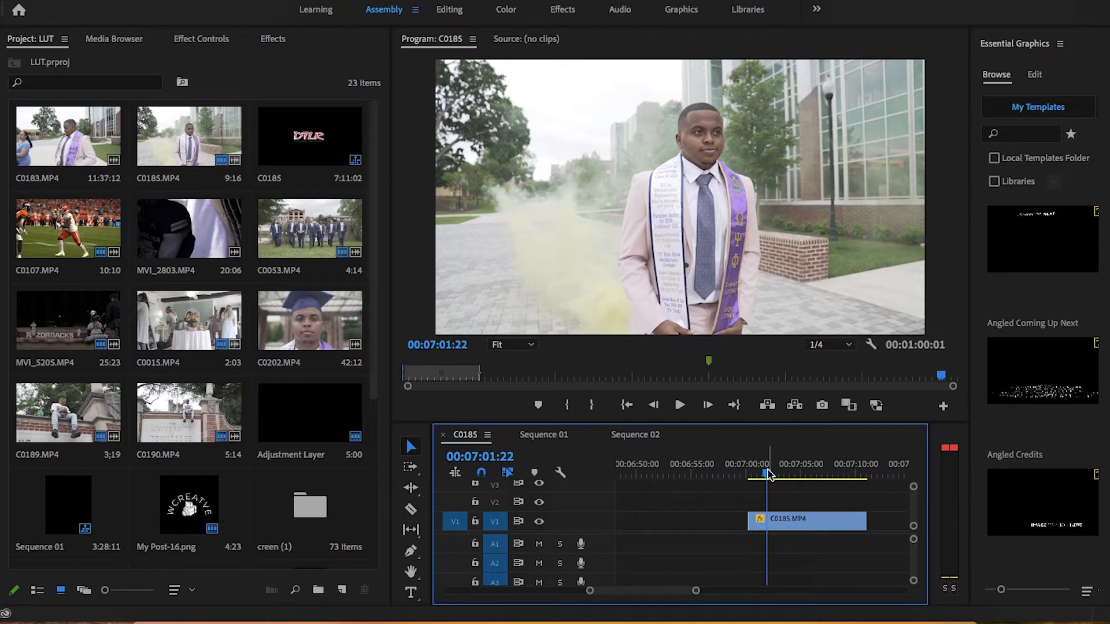
pyautogui.moveTo(769, 474)
pyautogui.mouseDown()
pyautogui.moveTo(821, 474)
pyautogui.moveTo(752, 483)
pyautogui.moveTo(830, 496)
pyautogui.moveTo(789, 509)
pyautogui.moveTo(763, 469)
pyautogui.moveTo(792, 481)
pyautogui.moveTo(761, 477)
pyautogui.moveTo(829, 472)
pyautogui.moveTo(775, 472)
pyautogui.mouseUp()
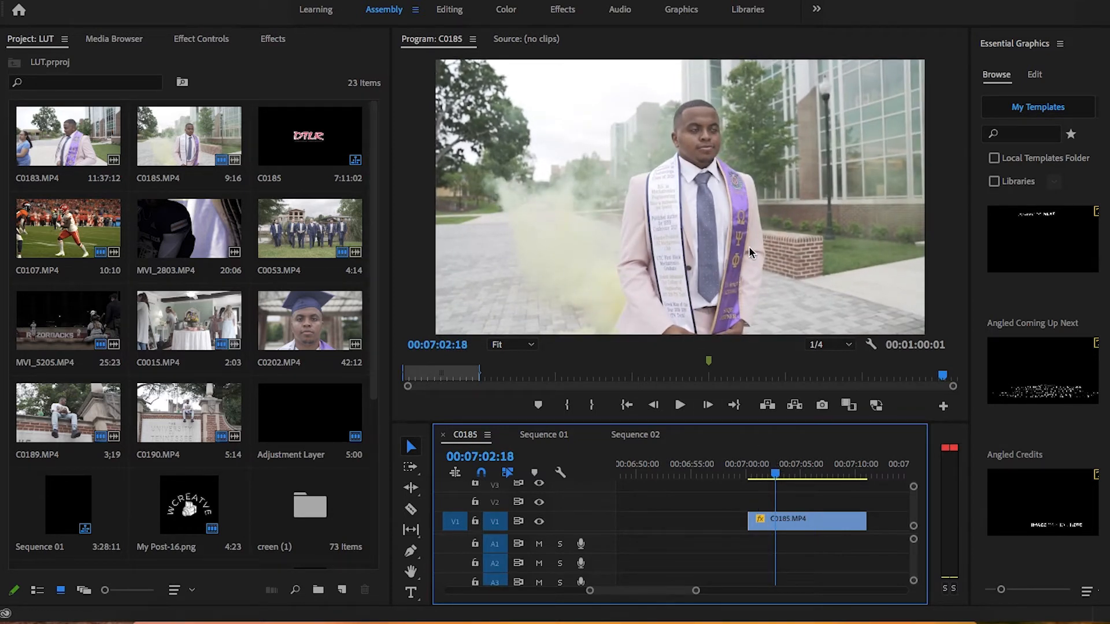
pyautogui.click(788, 476)
pyautogui.moveTo(789, 479); pyautogui.dragTo(760, 478)
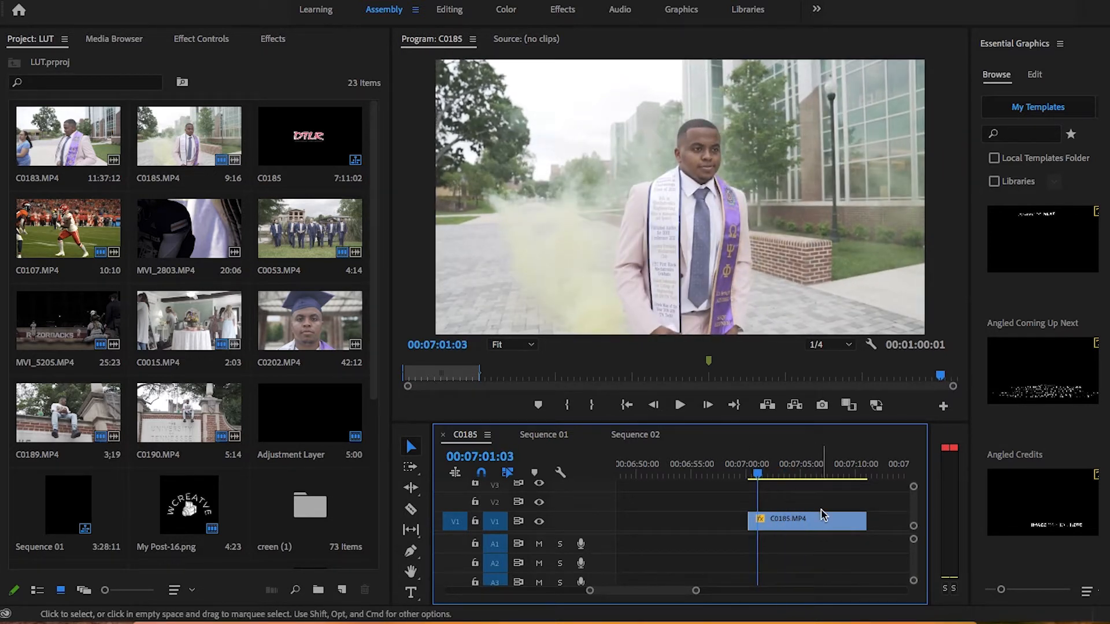
pyautogui.click(789, 525)
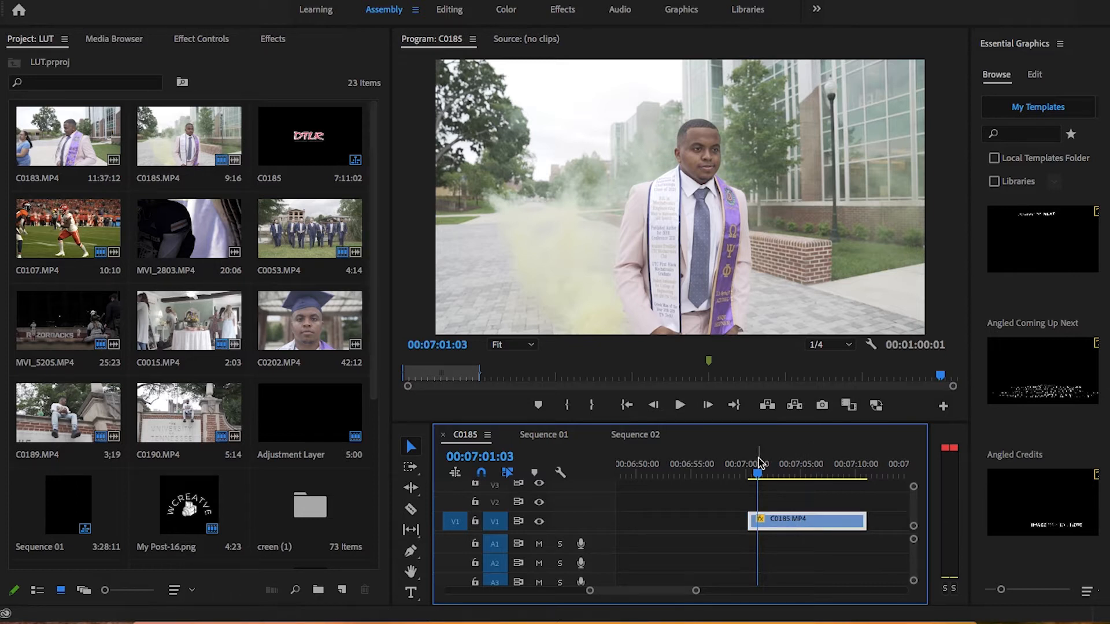
pyautogui.moveTo(760, 478); pyautogui.dragTo(769, 475)
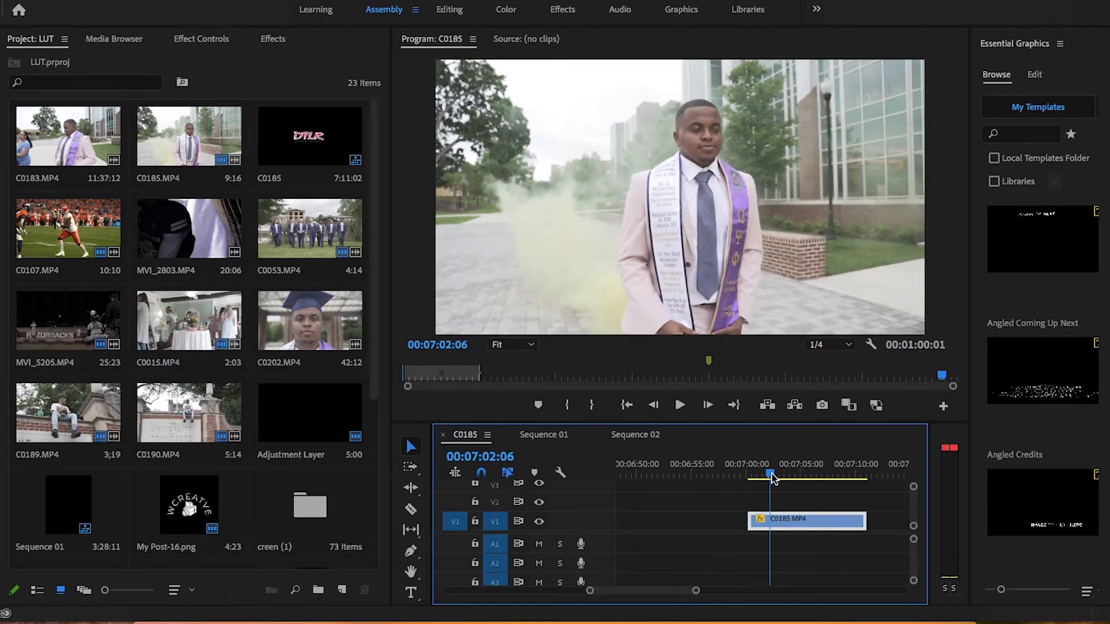
pyautogui.scroll(-3, 163, 455)
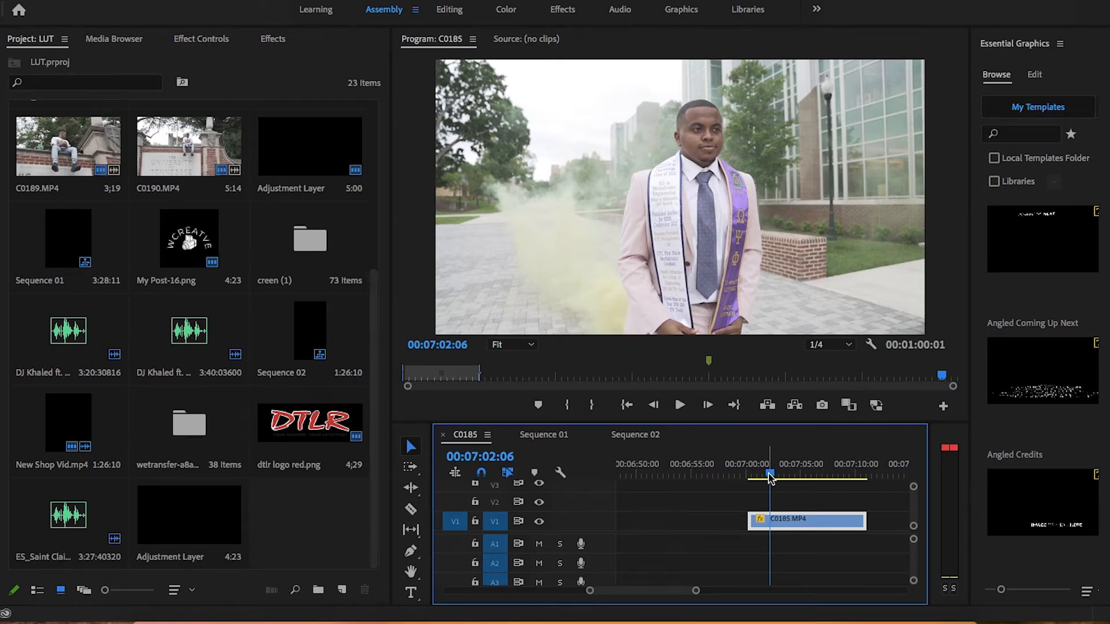
pyautogui.moveTo(769, 475); pyautogui.dragTo(767, 475)
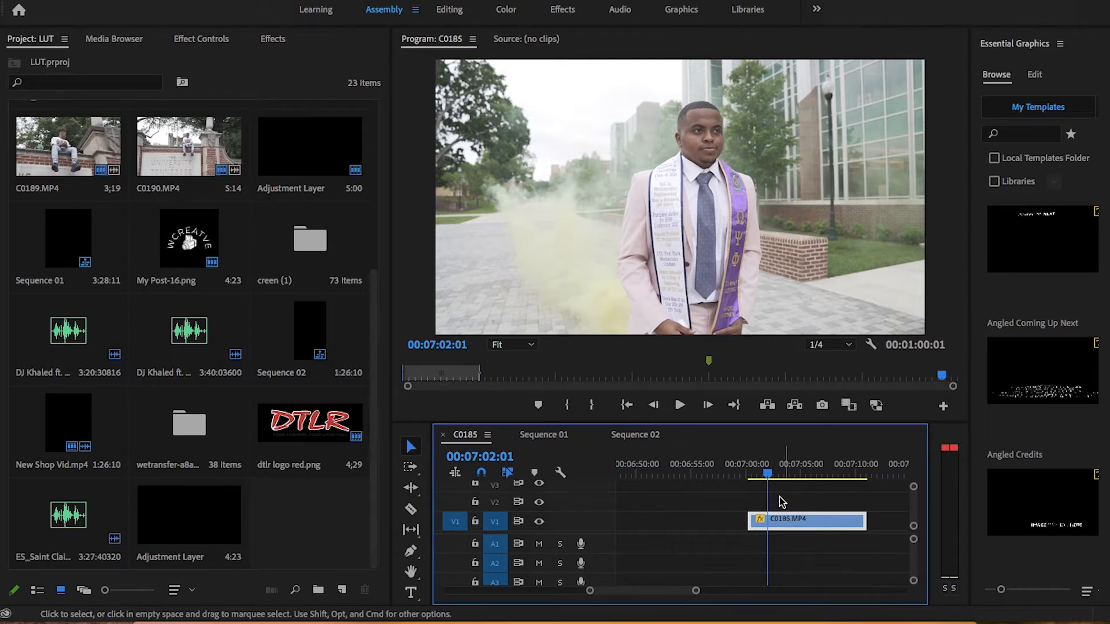
pyautogui.moveTo(772, 472); pyautogui.dragTo(763, 477)
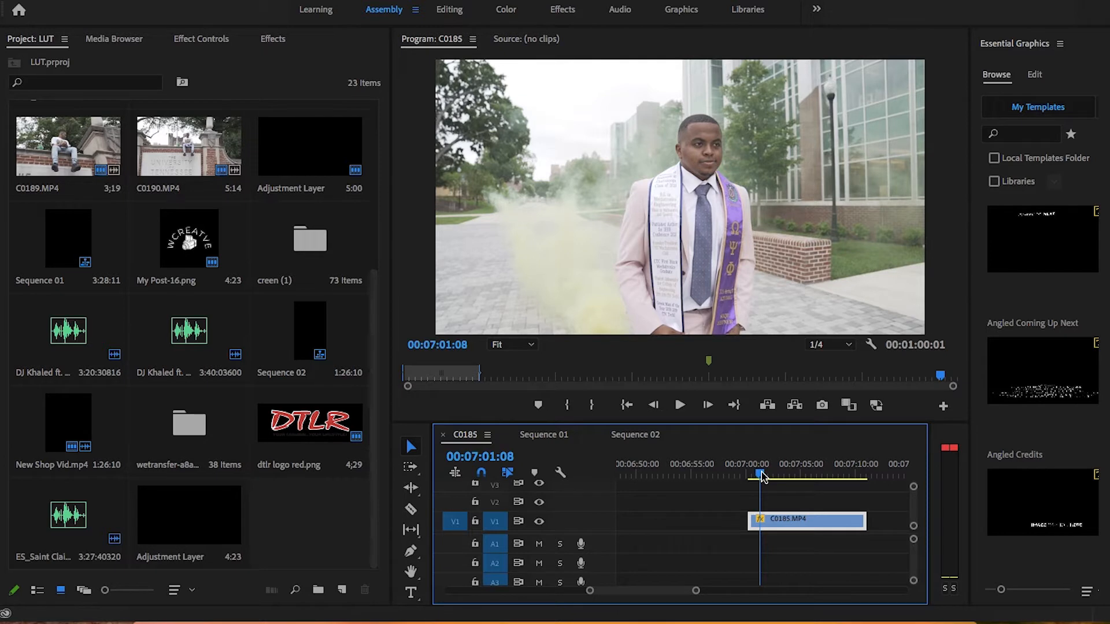
pyautogui.moveTo(764, 477); pyautogui.dragTo(776, 476)
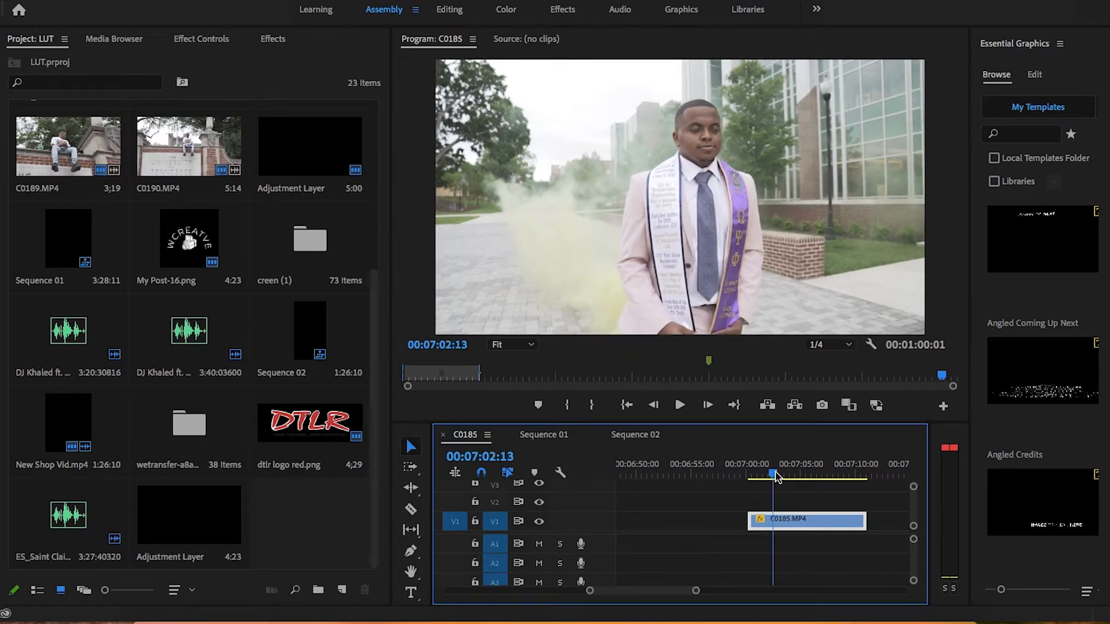
pyautogui.press('Left')
pyautogui.press('Left')
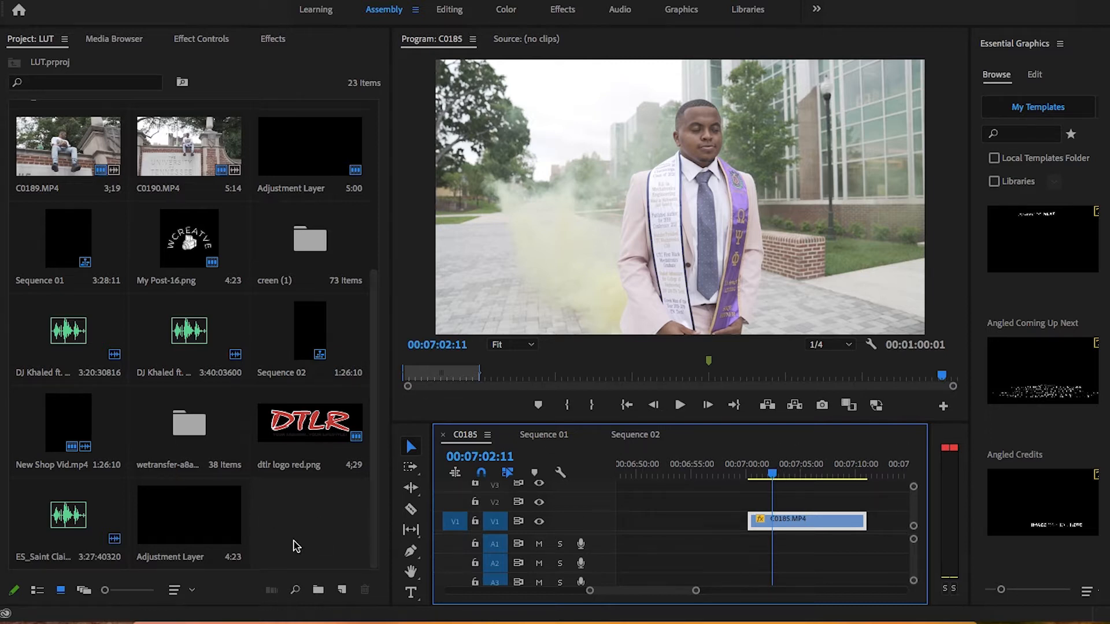
# Step: Create a new 1920 x 1080 adjustment layer with a 23.976 fps timebase
pyautogui.click(343, 590)
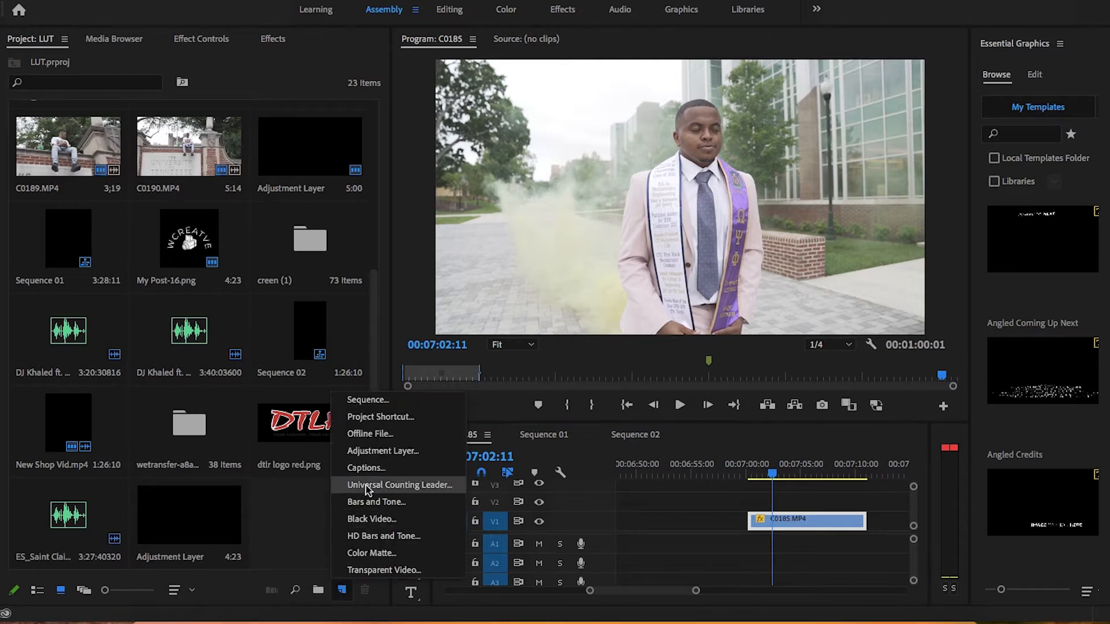
pyautogui.click(367, 452)
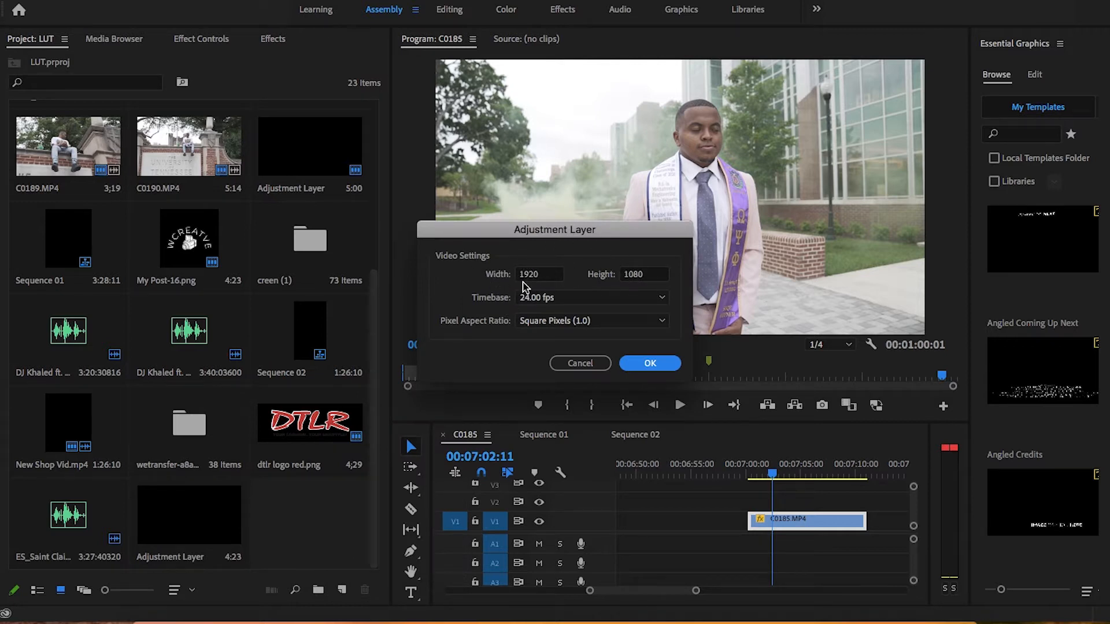
pyautogui.click(543, 299)
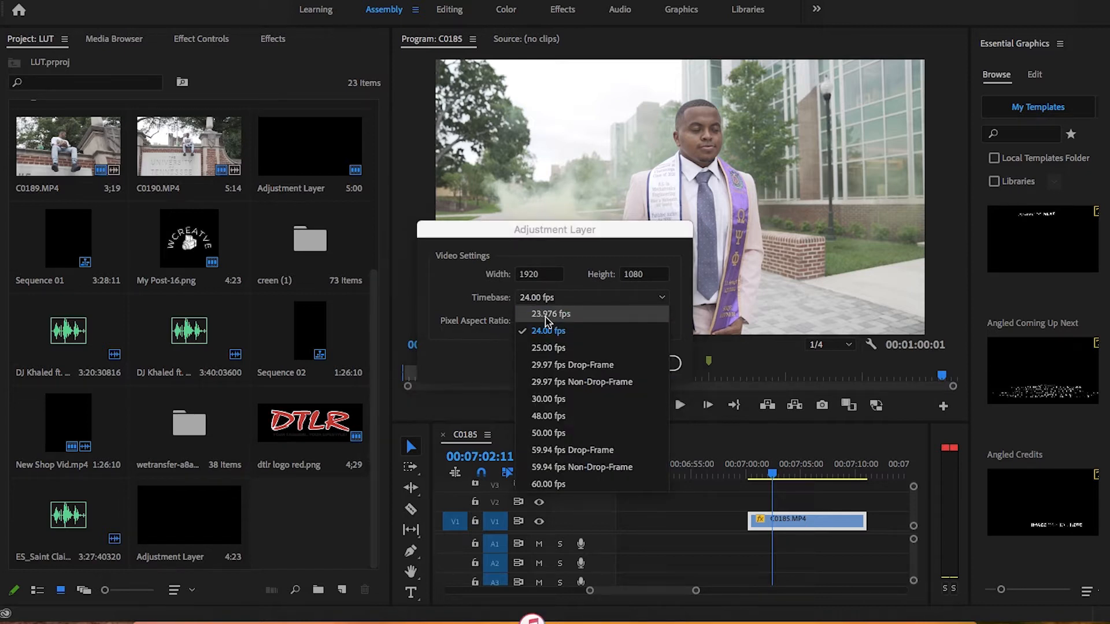
pyautogui.click(546, 315)
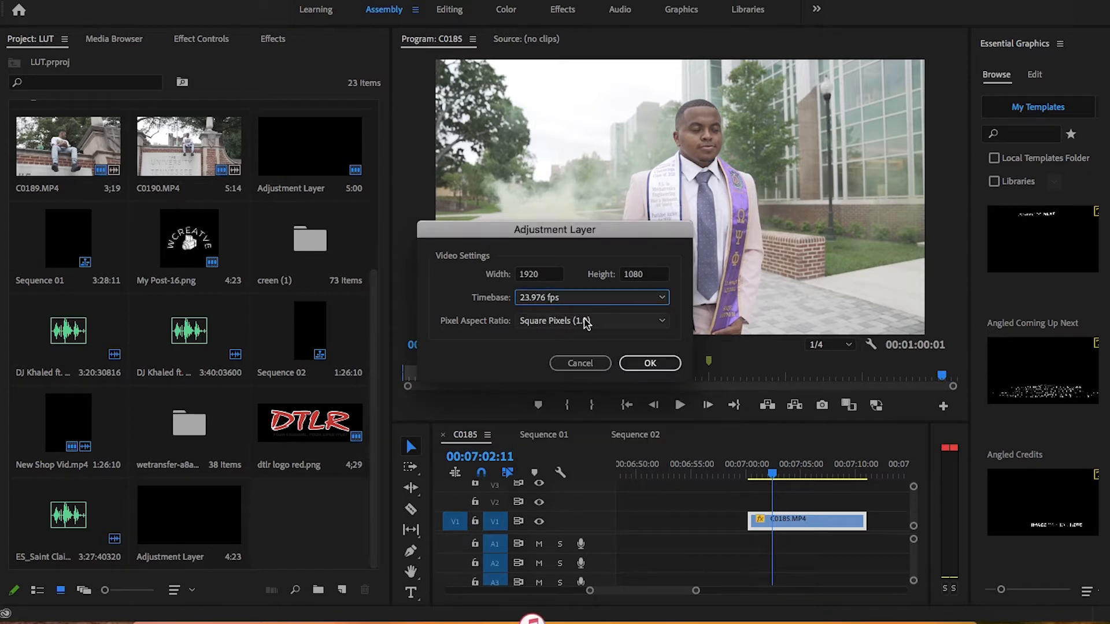
pyautogui.click(649, 363)
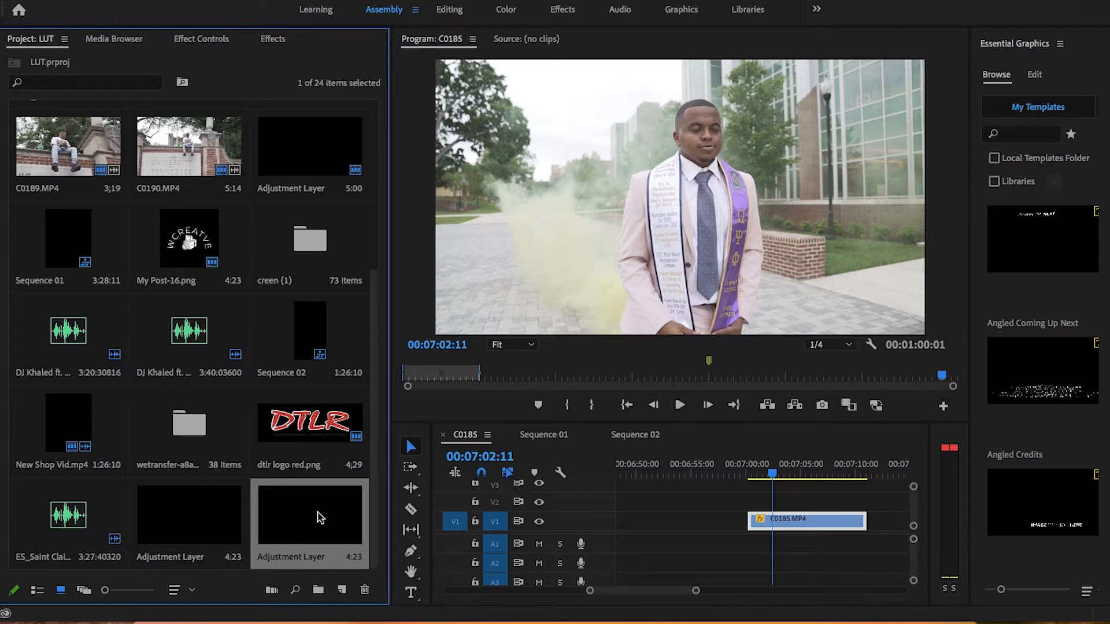
# Step: Place the new adjustment layer on track V2 directly above the C0185.MP4 clip and leave it selected
pyautogui.moveTo(318, 519); pyautogui.dragTo(866, 500)
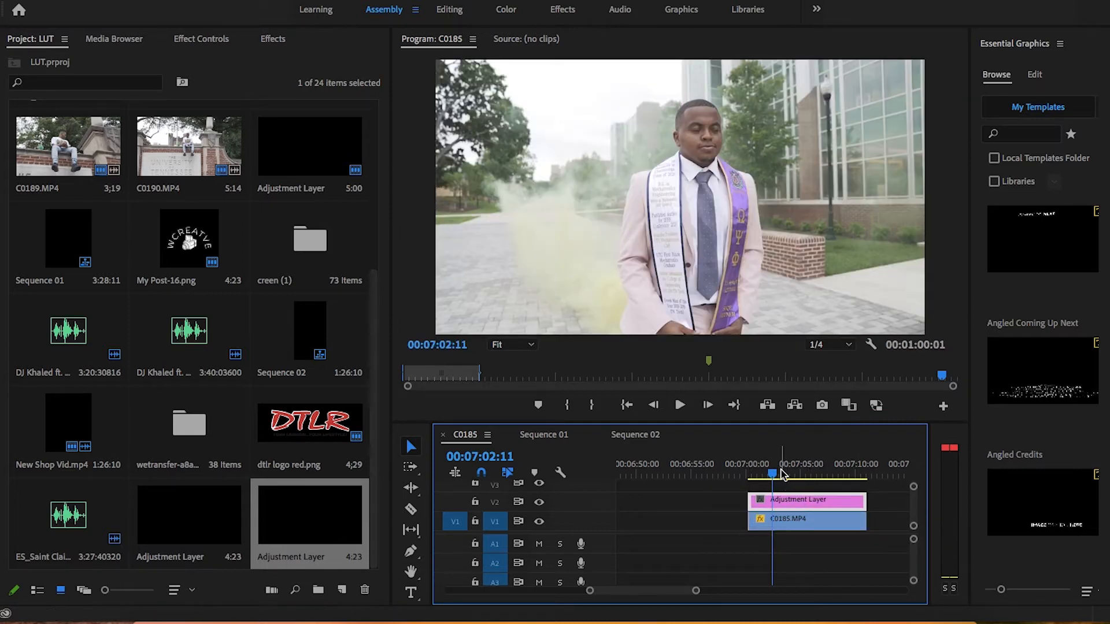
pyautogui.click(803, 523)
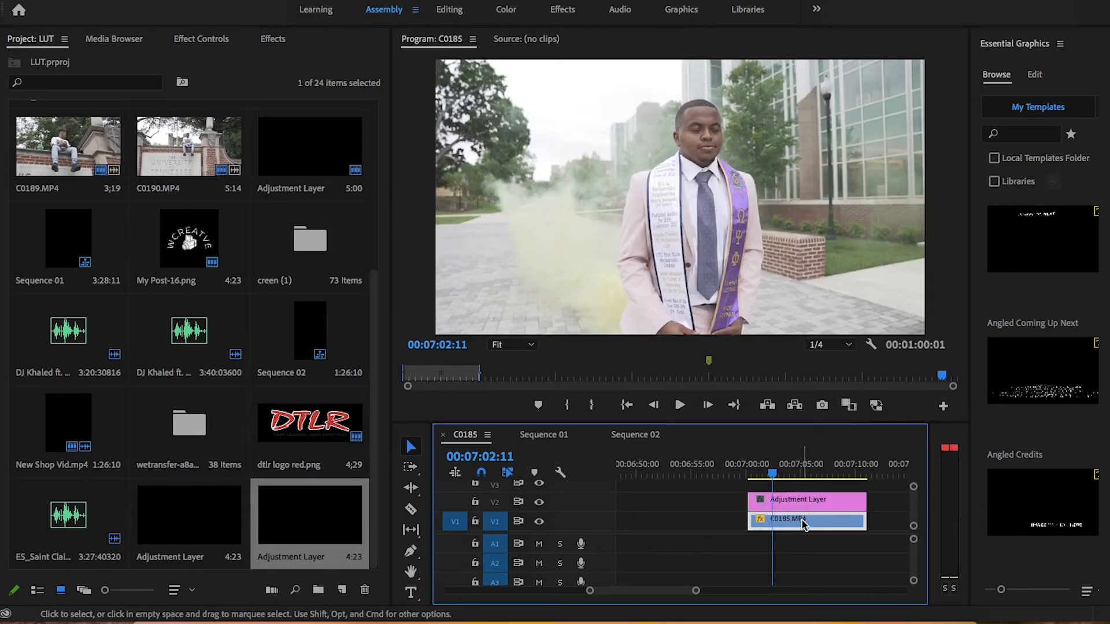
pyautogui.click(804, 501)
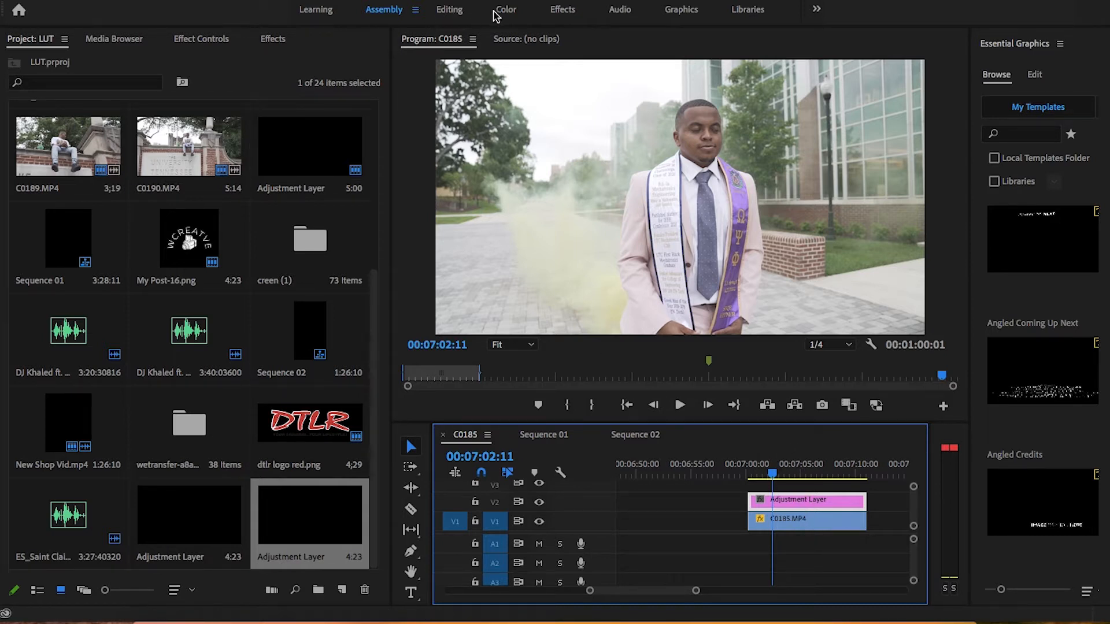
# Step: Switch to the Color workspace and start browsing for a custom Creative look file for the adjustment layer
pyautogui.click(506, 12)
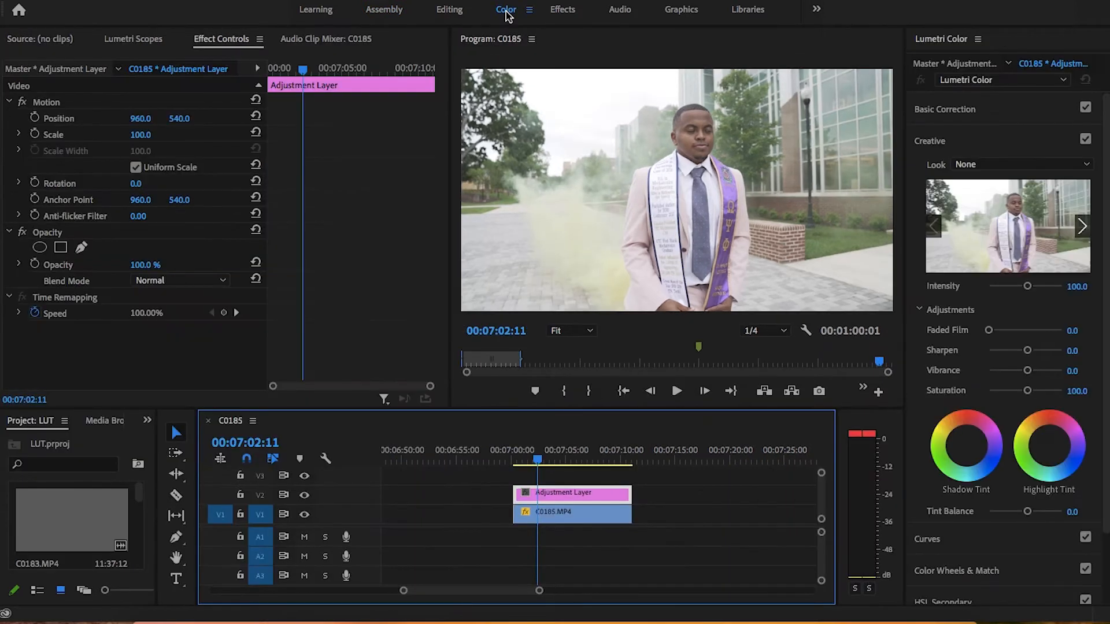
pyautogui.click(951, 131)
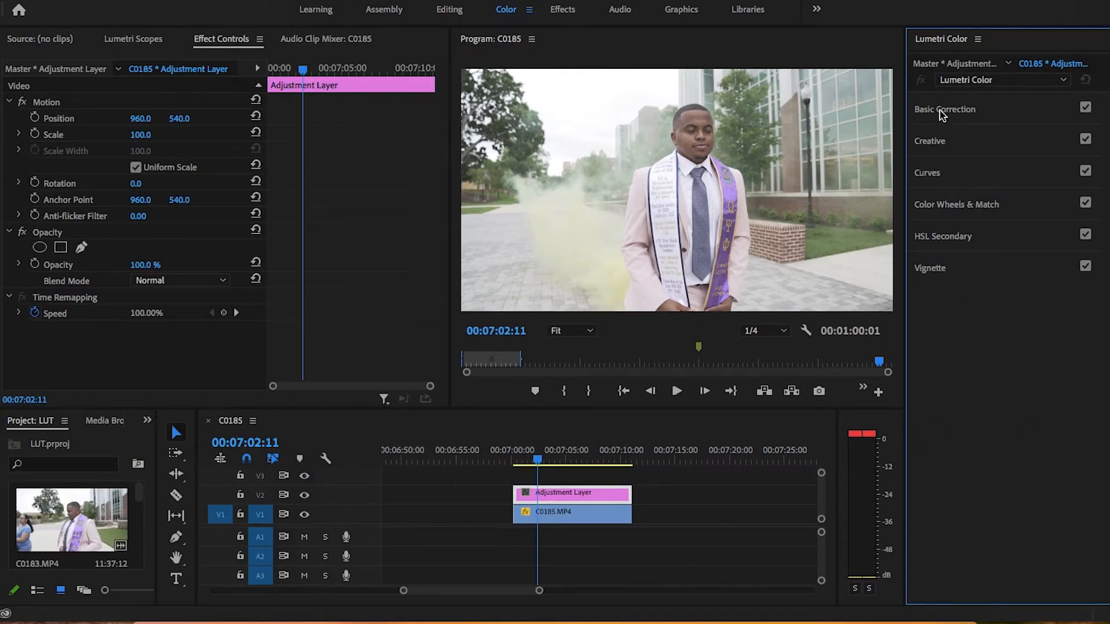
pyautogui.click(934, 142)
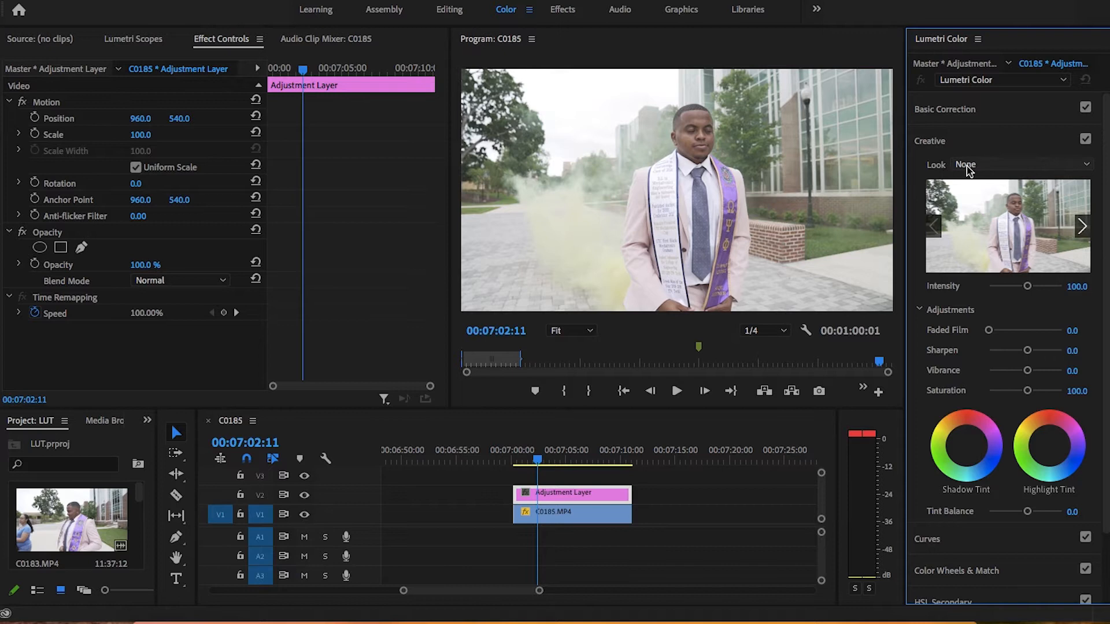
pyautogui.click(984, 167)
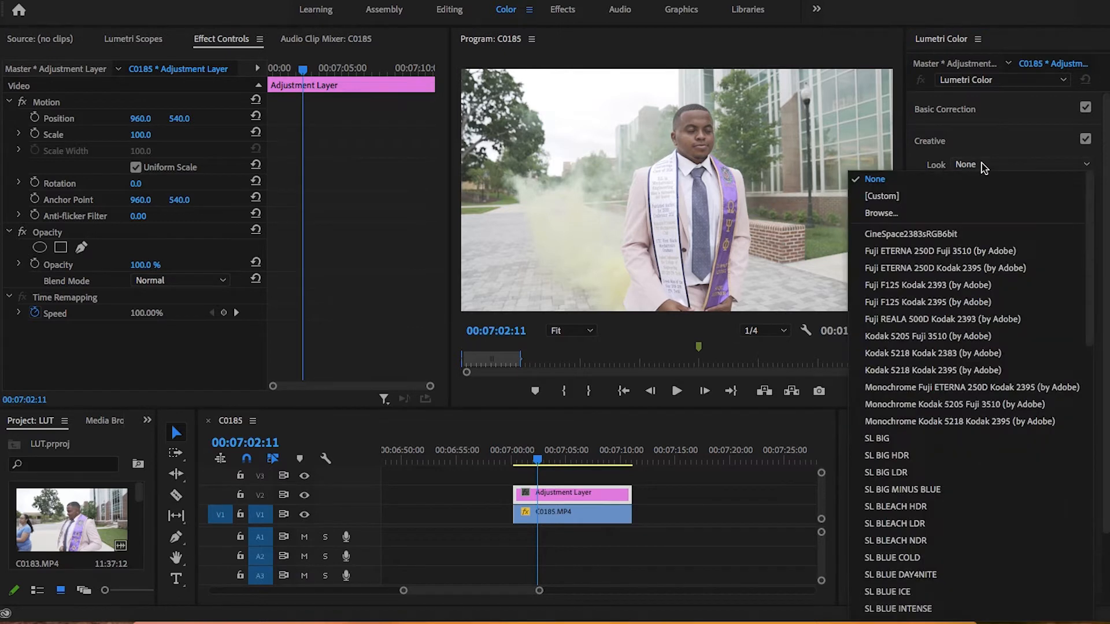
pyautogui.click(890, 214)
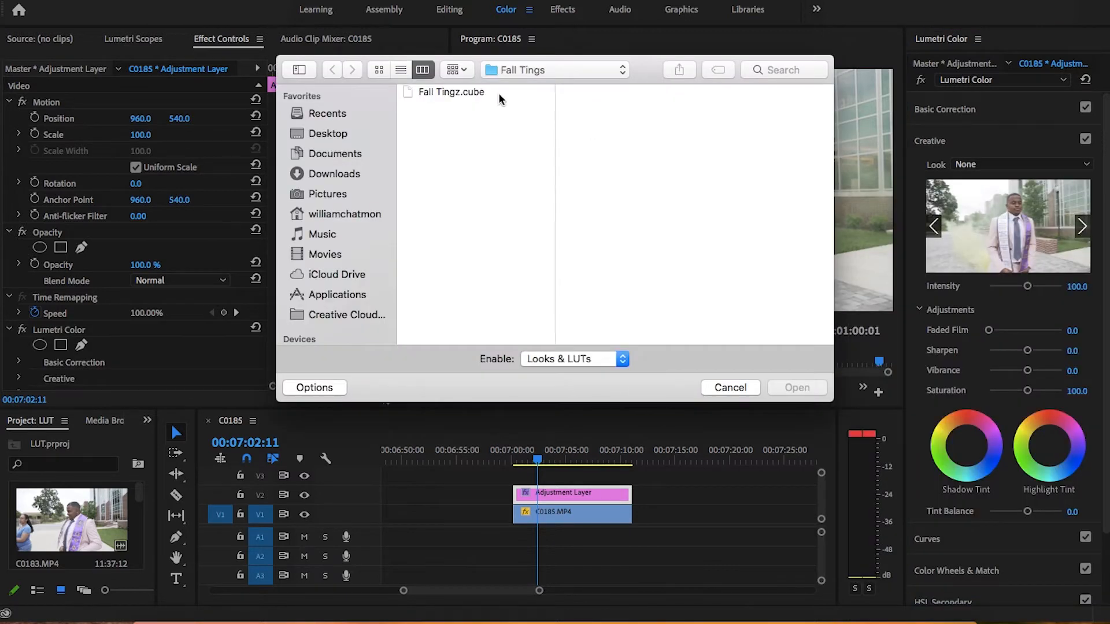
# Step: Load Fall Tingz.cube from Applications, Adobe Premiere Pro CC 2017, LUTS, Fall Tings as the adjustment layer's look
pyautogui.click(340, 297)
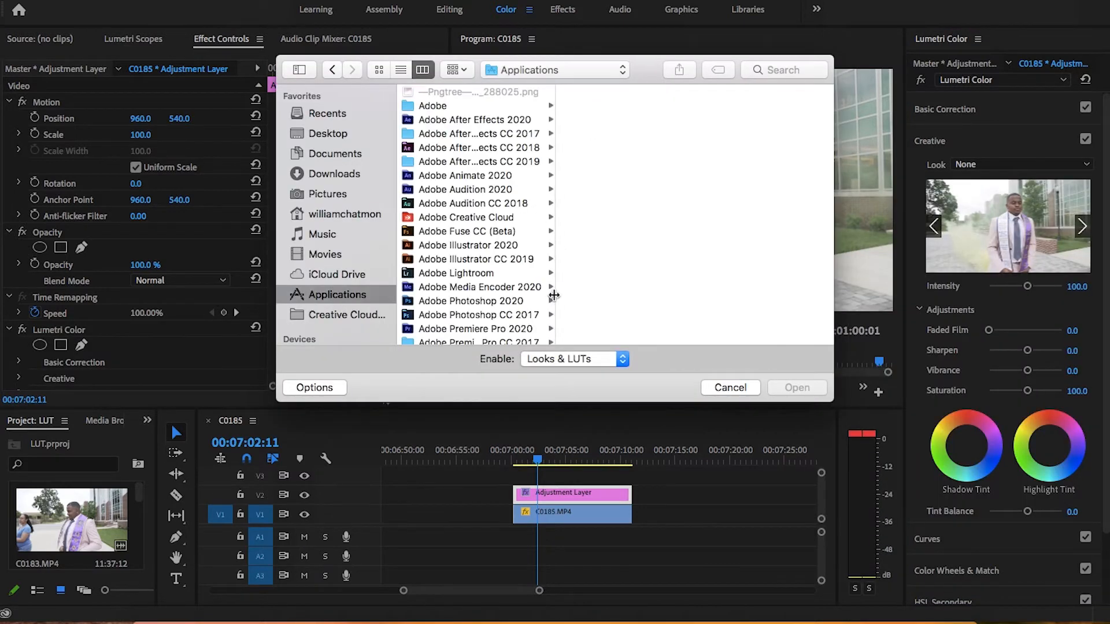
pyautogui.scroll(-3, 531, 340)
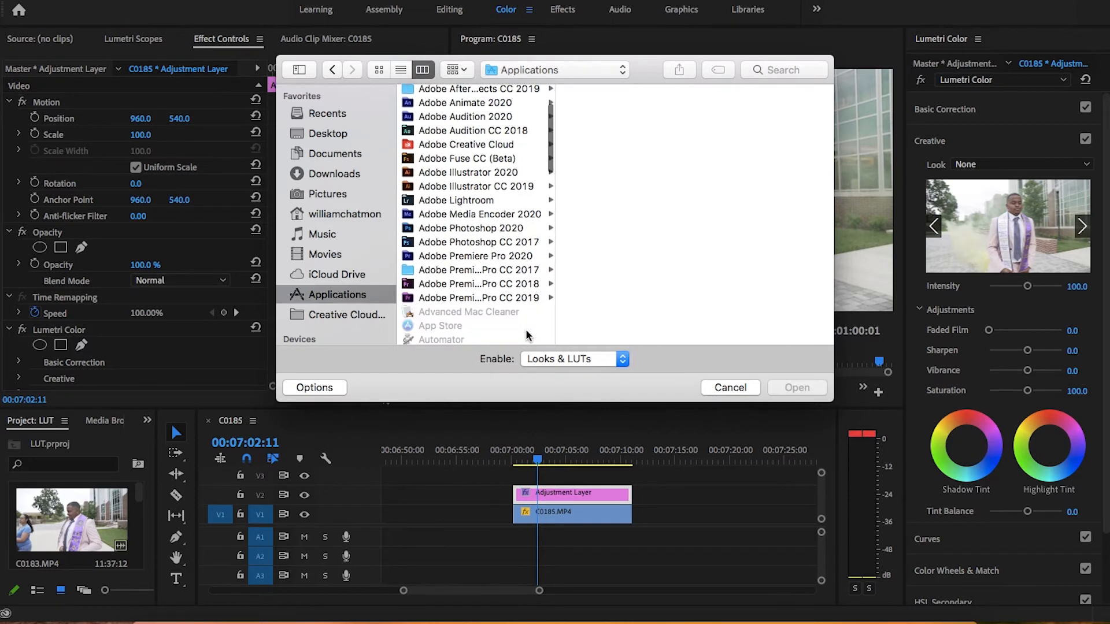
pyautogui.click(477, 270)
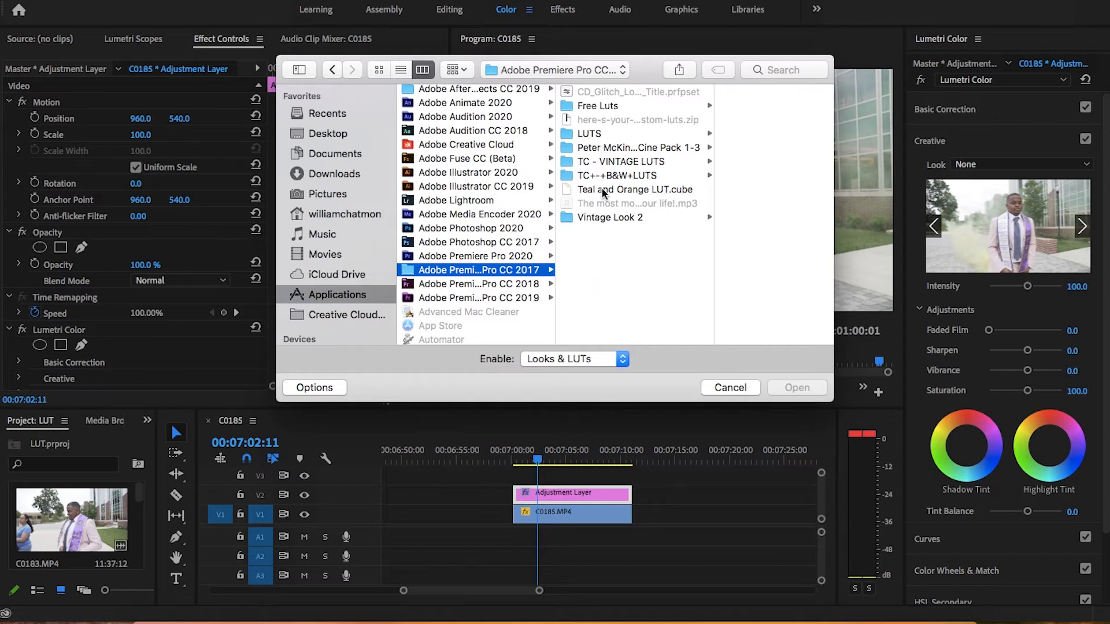
pyautogui.click(592, 135)
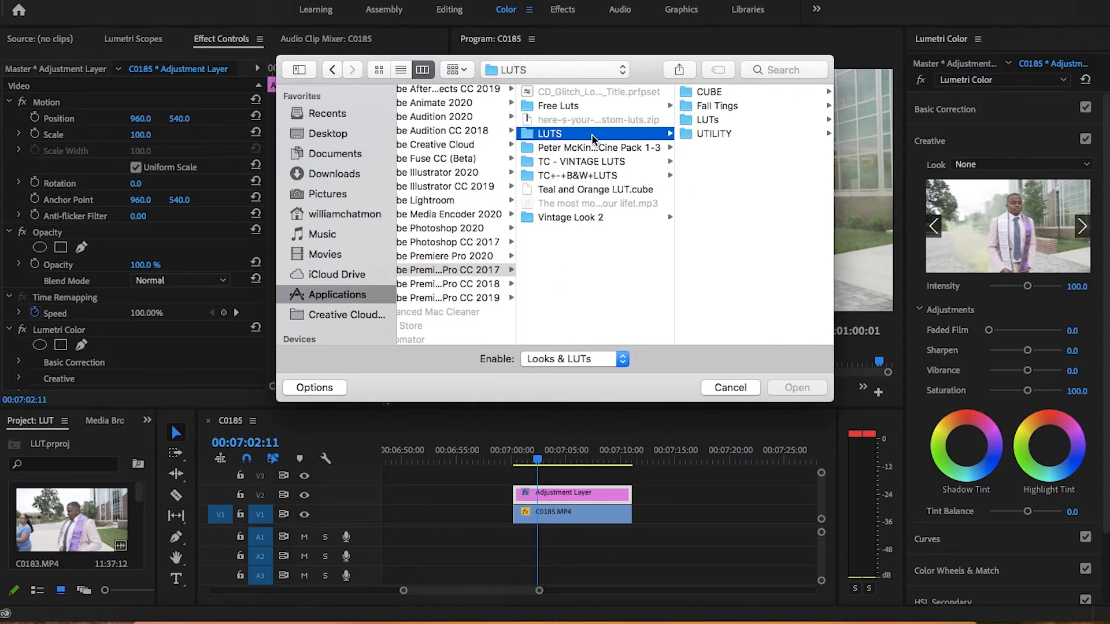
pyautogui.click(717, 106)
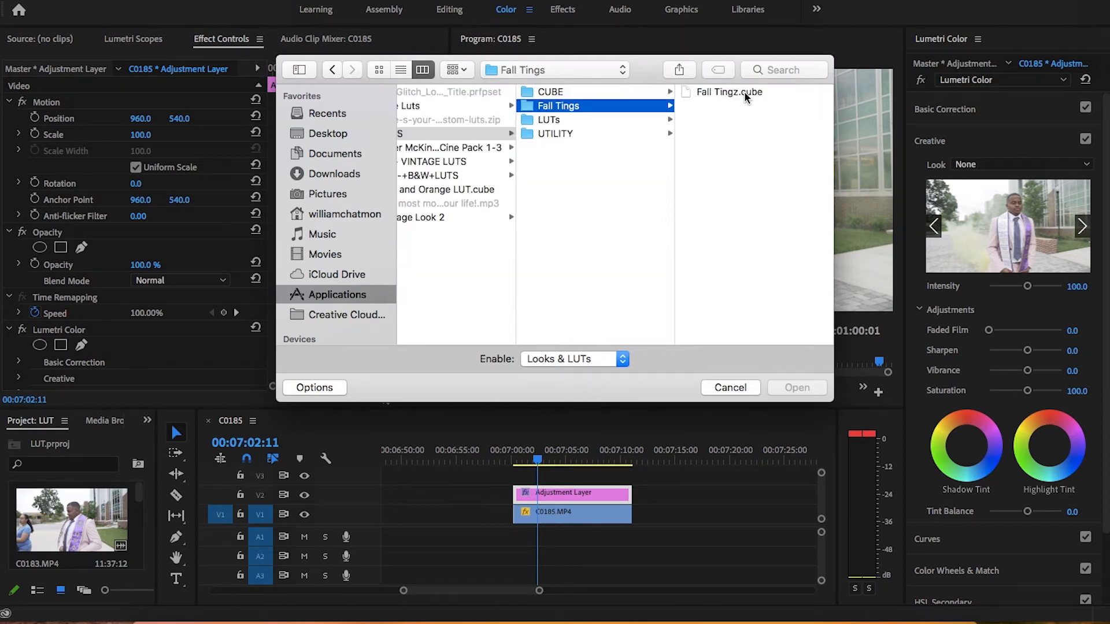
pyautogui.click(745, 97)
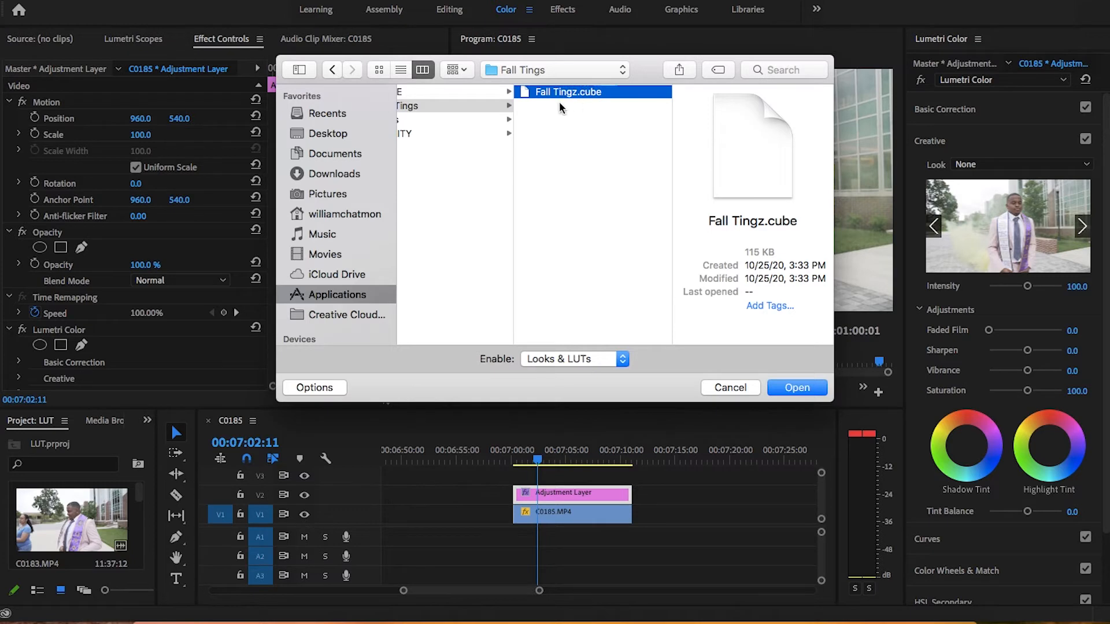
pyautogui.click(795, 388)
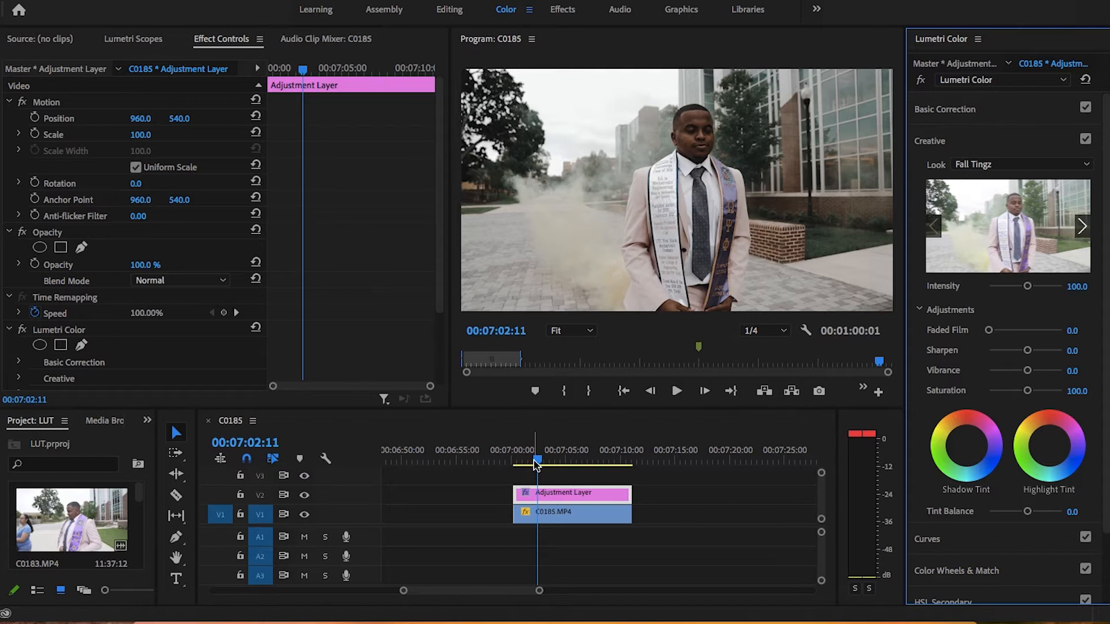
# Step: Scrub through the graded clip and compare the image with the V2 track output off and on
pyautogui.moveTo(537, 460)
pyautogui.mouseDown()
pyautogui.moveTo(588, 459)
pyautogui.moveTo(527, 464)
pyautogui.mouseUp()
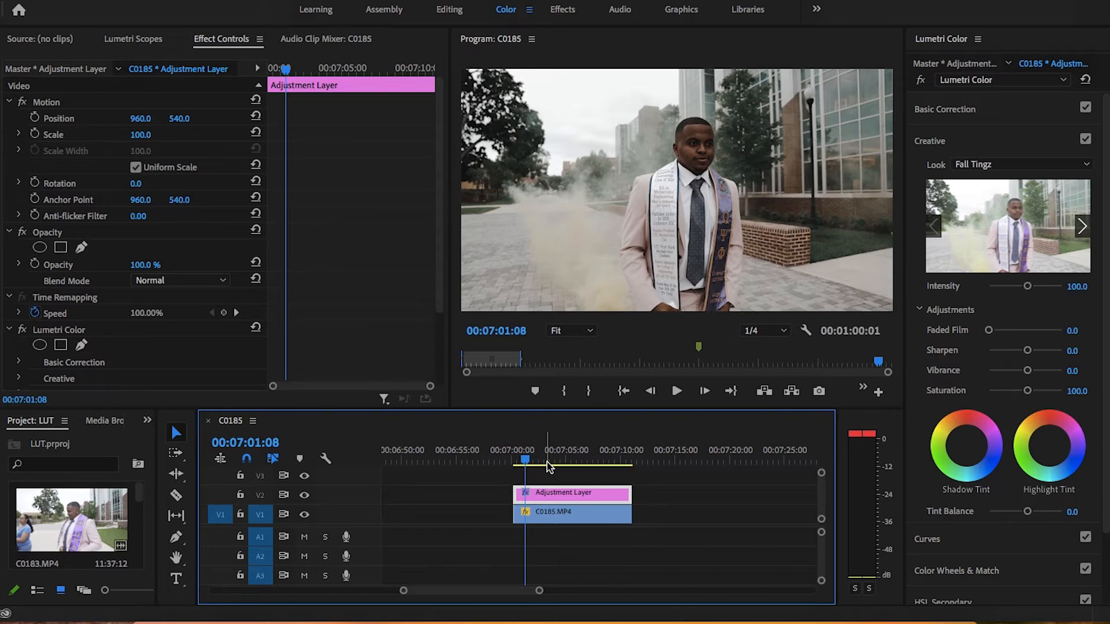
pyautogui.moveTo(527, 461); pyautogui.dragTo(553, 467)
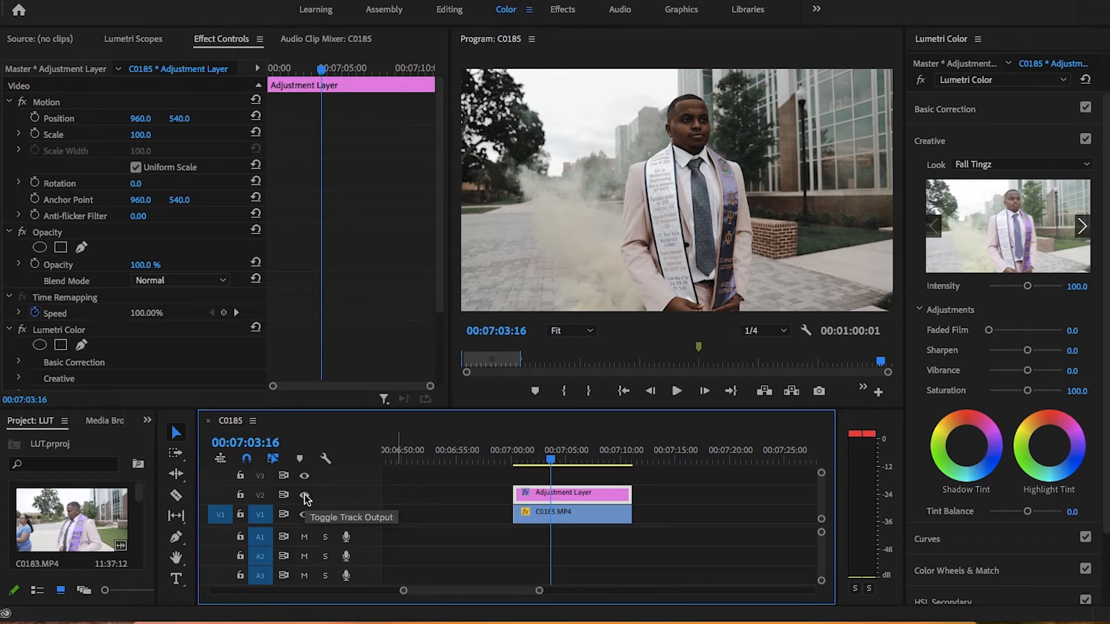
pyautogui.hotkey('ctrl', 's')
pyautogui.click(305, 496)
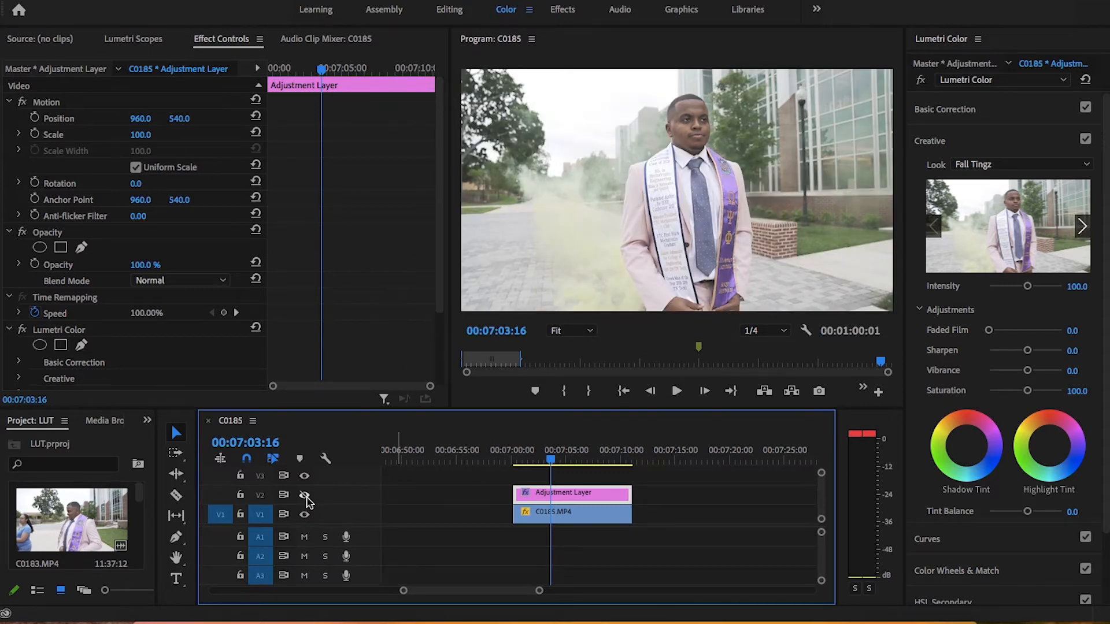
pyautogui.click(304, 495)
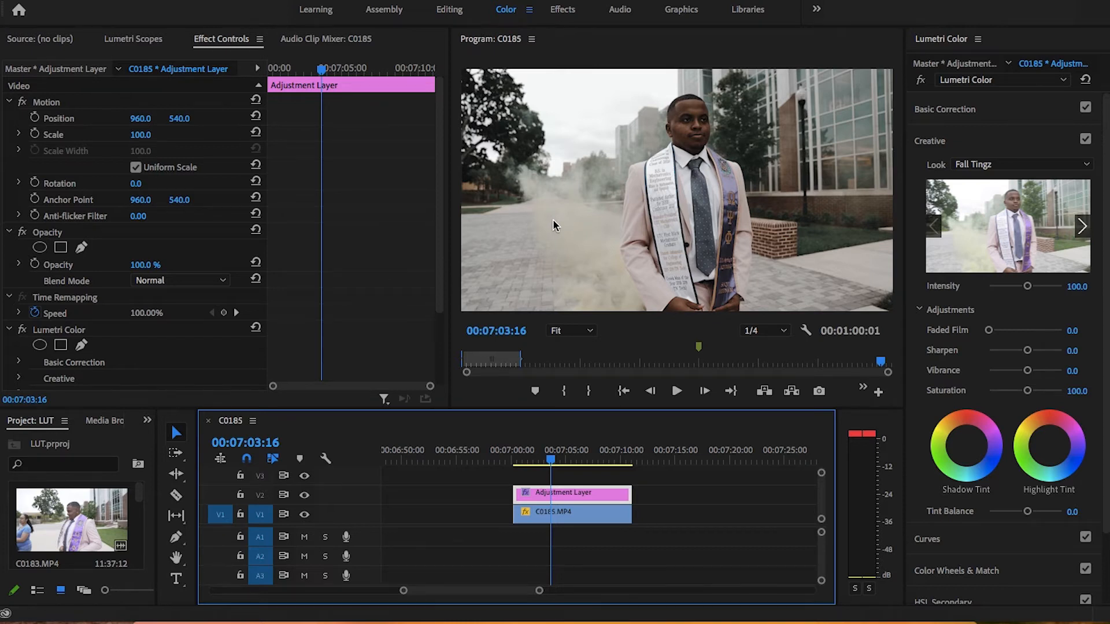
pyautogui.moveTo(550, 460)
pyautogui.mouseDown()
pyautogui.moveTo(592, 460)
pyautogui.moveTo(530, 464)
pyautogui.mouseUp()
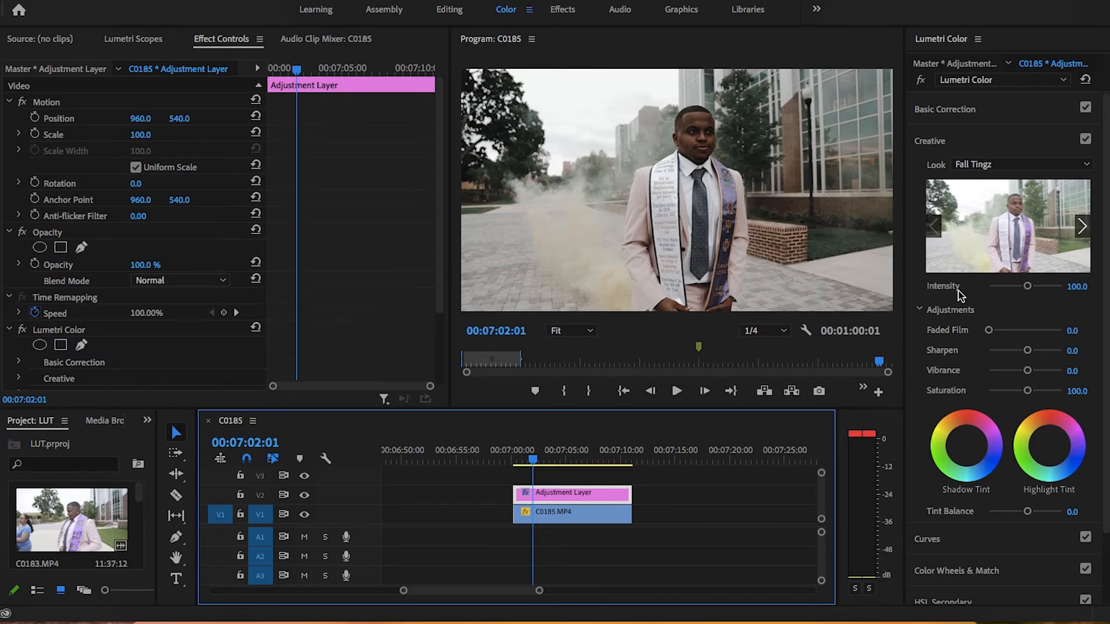
# Step: Set the Fall Tingz look's intensity to 80 and Basic Correction to Exposure 0.5, Contrast 9.5, Shadows -9.5, Whites 30.5 and Blacks -45.3
pyautogui.moveTo(1027, 286); pyautogui.dragTo(1018, 289)
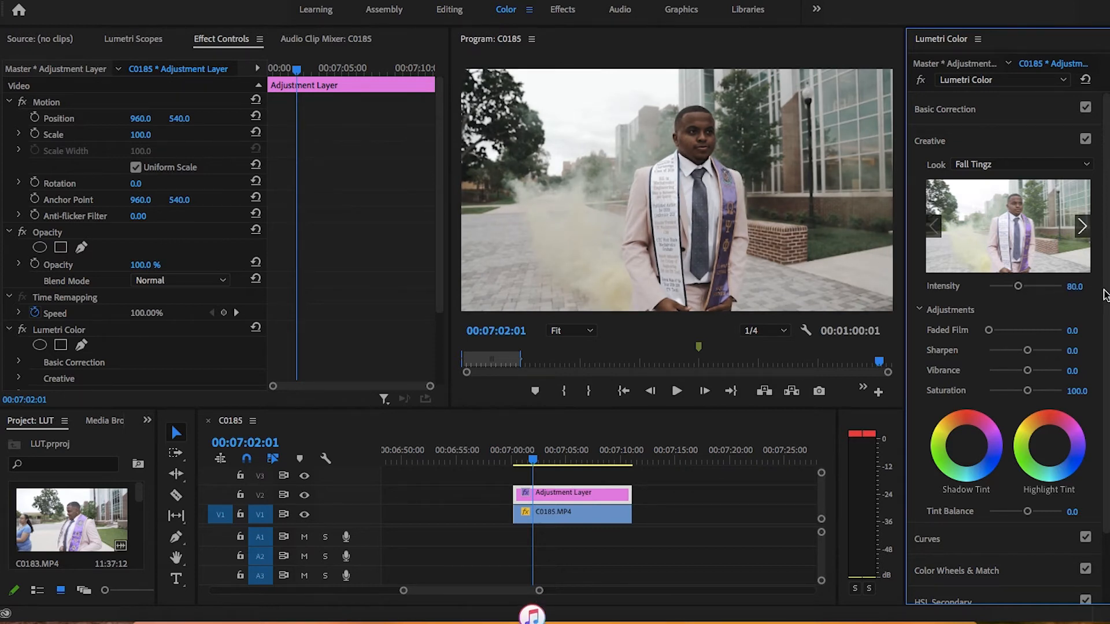
pyautogui.click(928, 142)
pyautogui.click(943, 109)
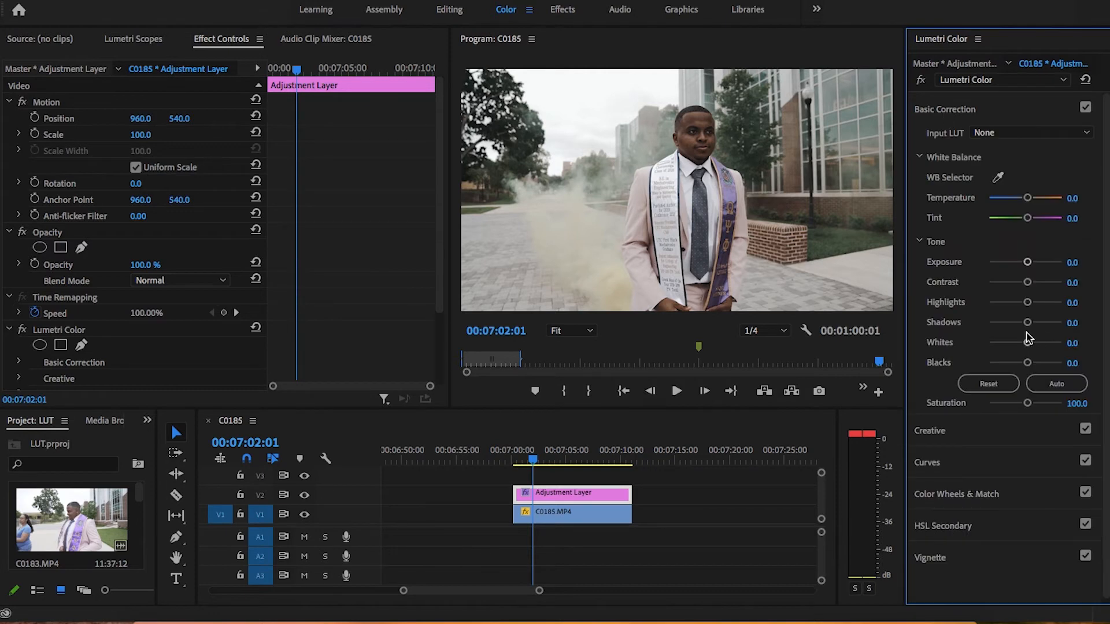
pyautogui.moveTo(1029, 265); pyautogui.dragTo(1028, 287)
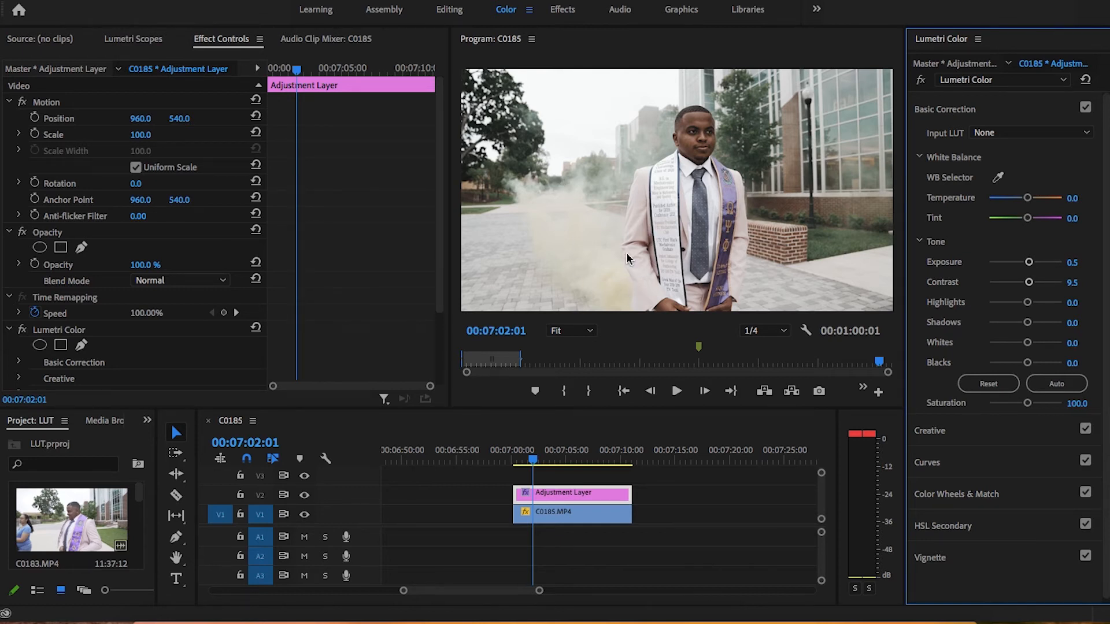
pyautogui.moveTo(1029, 322); pyautogui.dragTo(1008, 364)
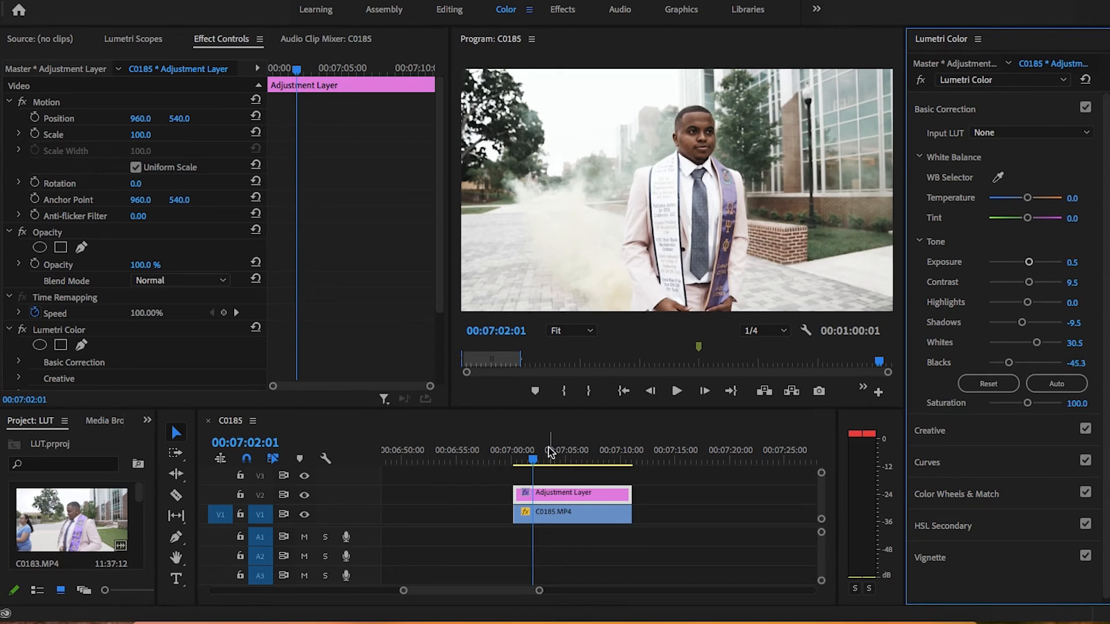
# Step: Play back part of the corrected clip and compare one frame with the adjustment layer's track output off and on
pyautogui.moveTo(532, 459)
pyautogui.mouseDown()
pyautogui.moveTo(560, 460)
pyautogui.moveTo(533, 460)
pyautogui.mouseUp()
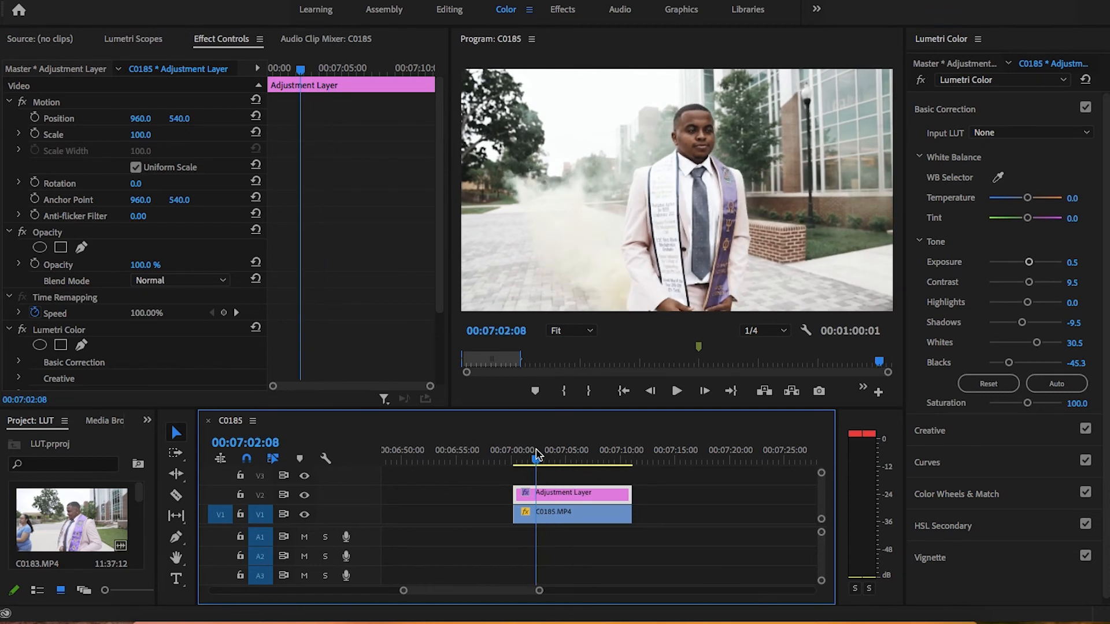
pyautogui.press('space')
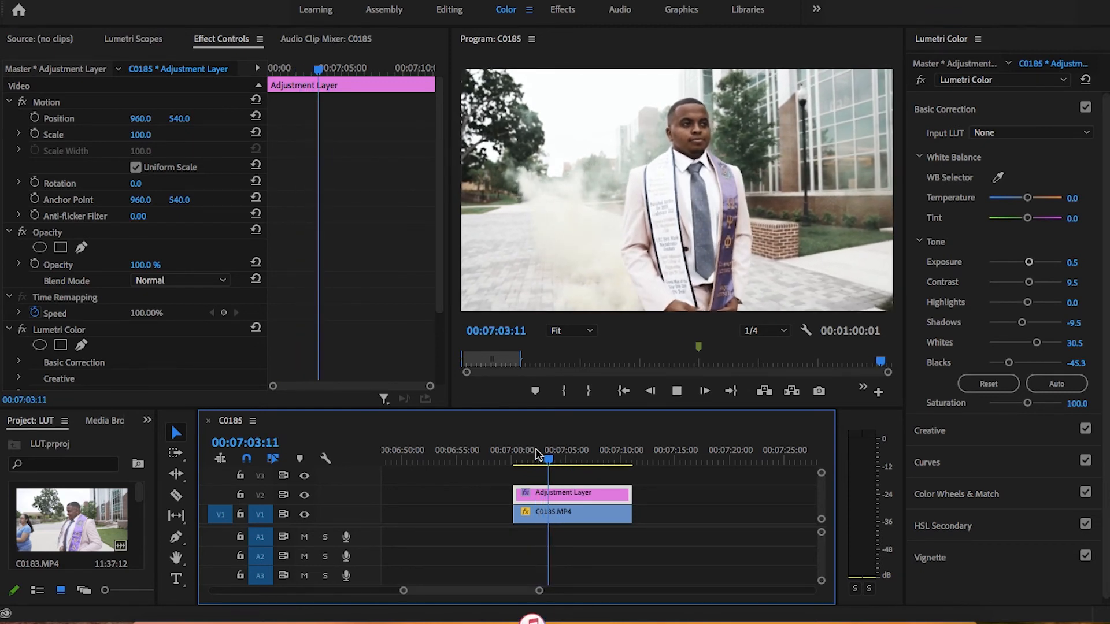
pyautogui.press('space')
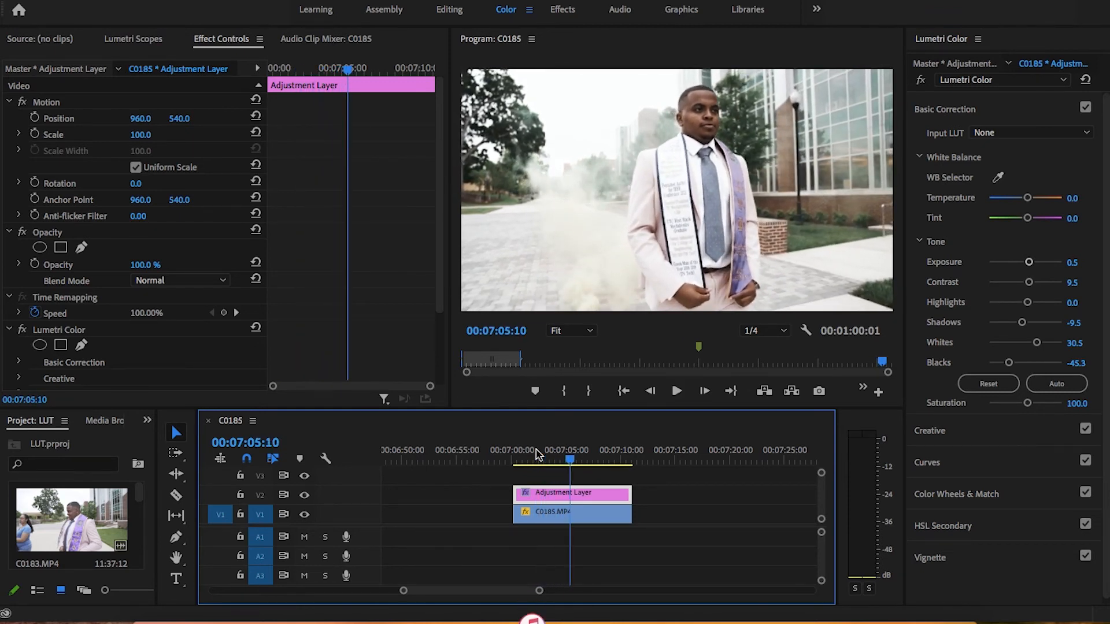
pyautogui.moveTo(571, 460); pyautogui.dragTo(554, 462)
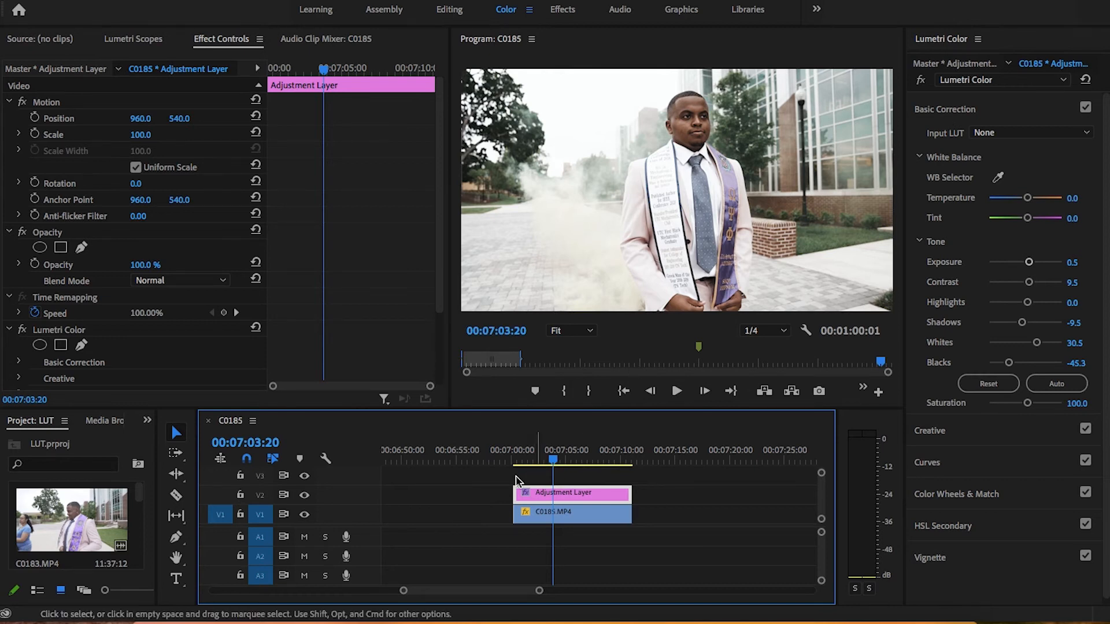
pyautogui.click(304, 496)
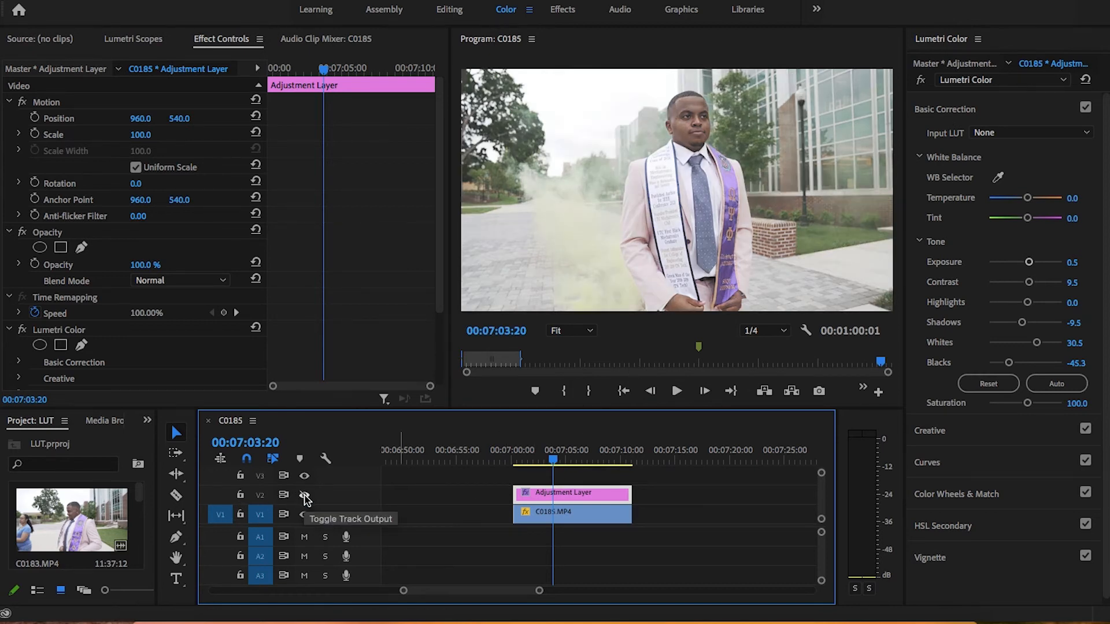
pyautogui.click(304, 496)
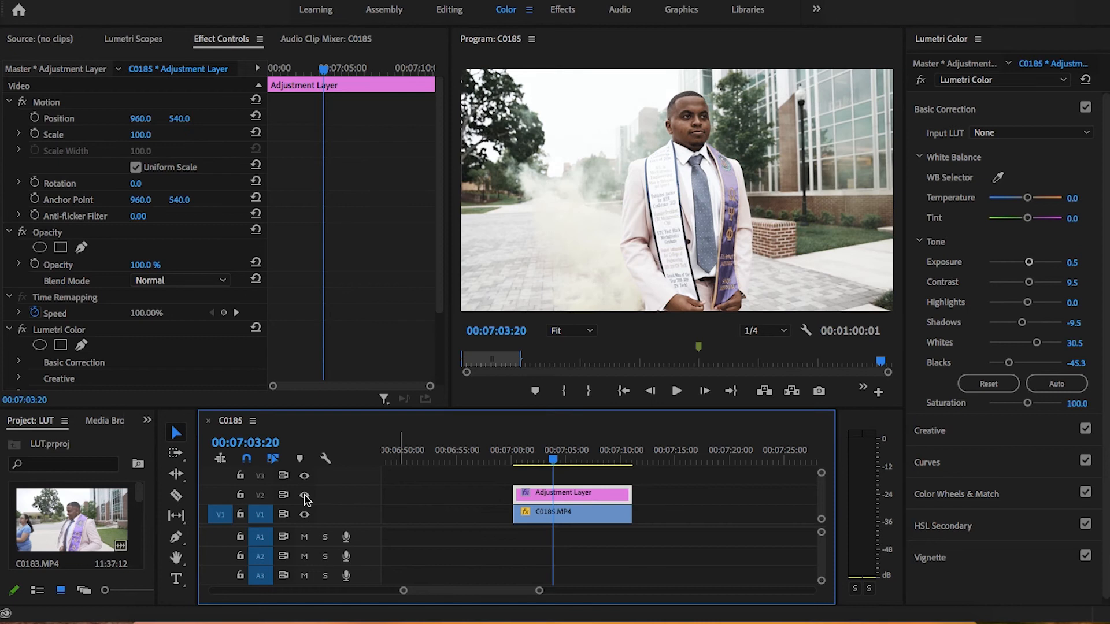